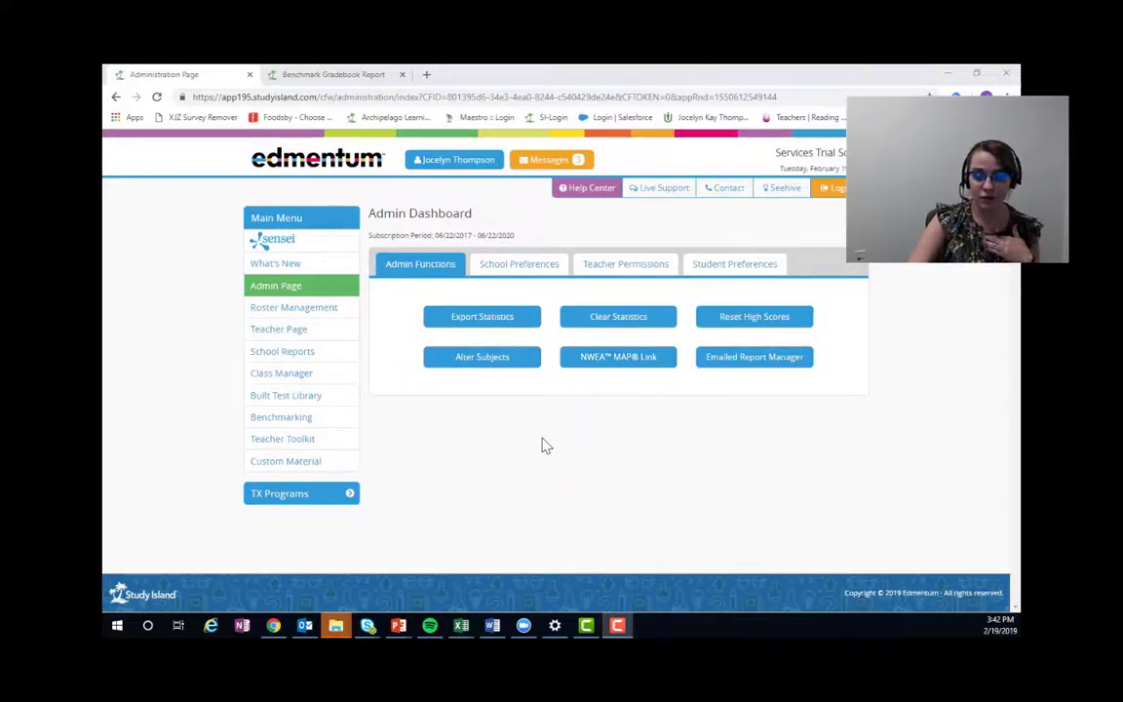
Open the grade 3 STAAR Math Benchmark 1 – Edition 2 gradebook from Previous Benchmarks and review the scores.
click(296, 426)
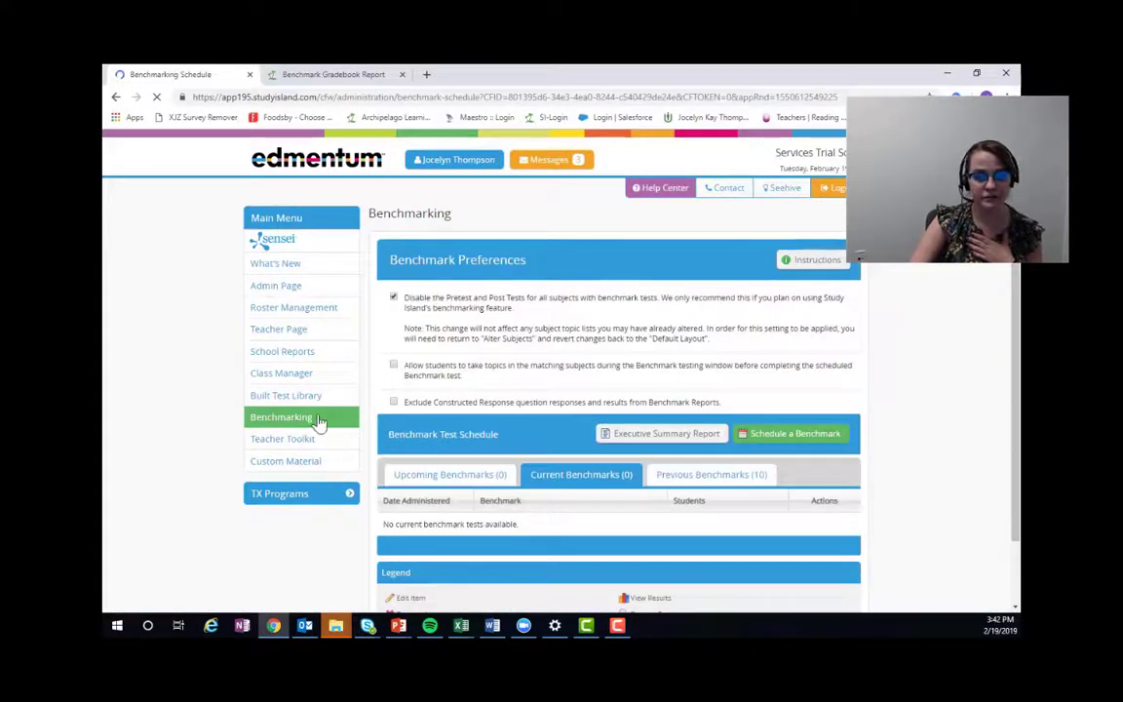
scroll(646, 493, down, 1)
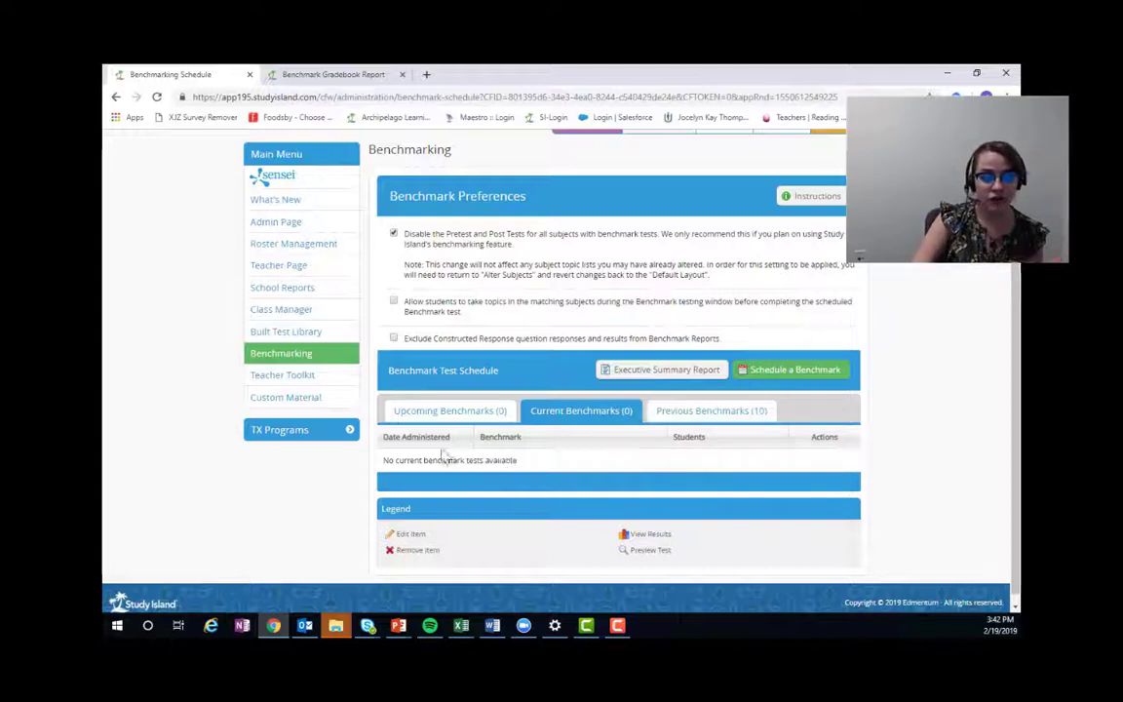
click(698, 410)
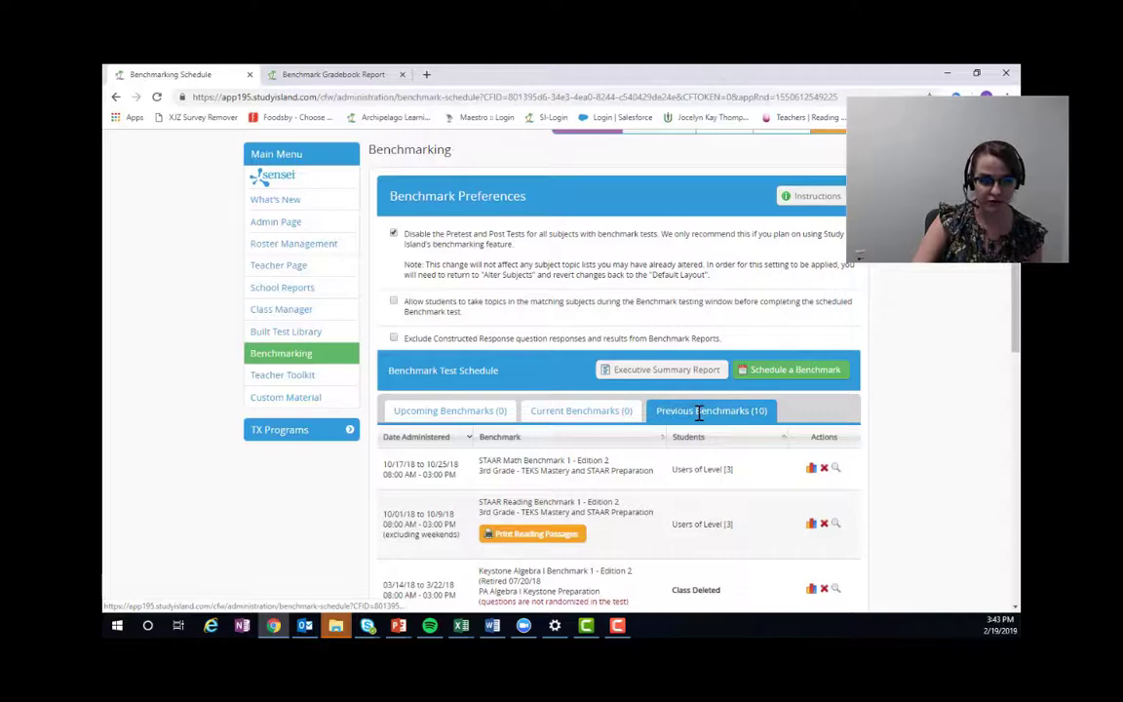
click(811, 469)
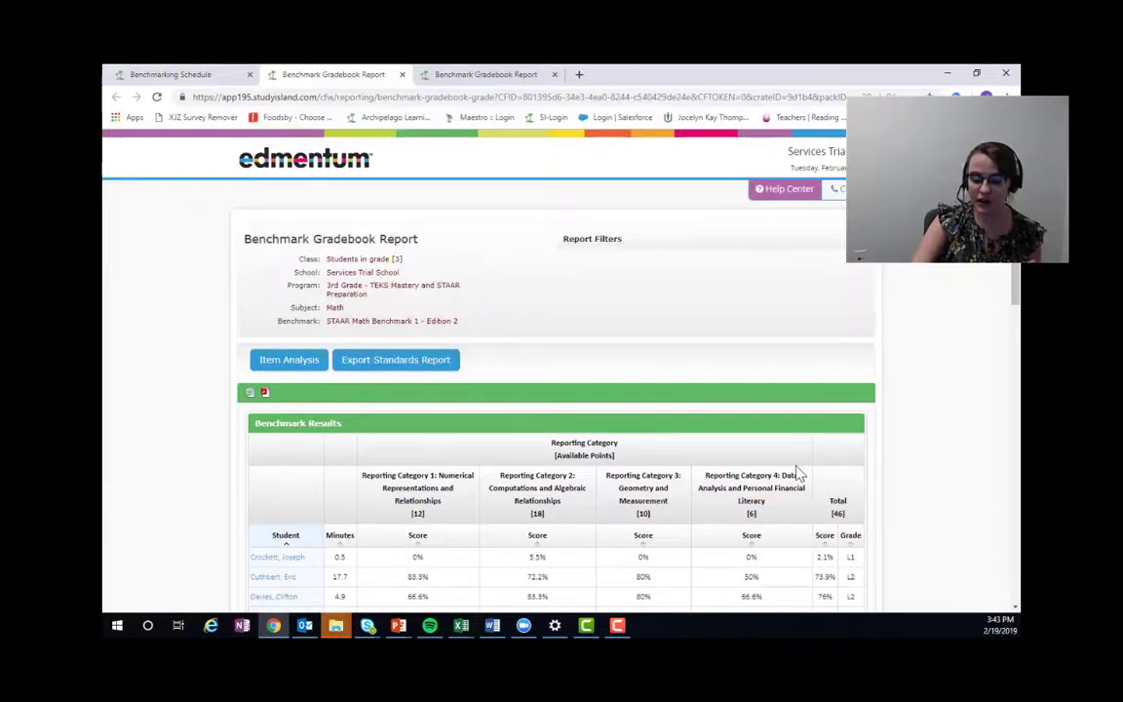
scroll(747, 464, down, 1)
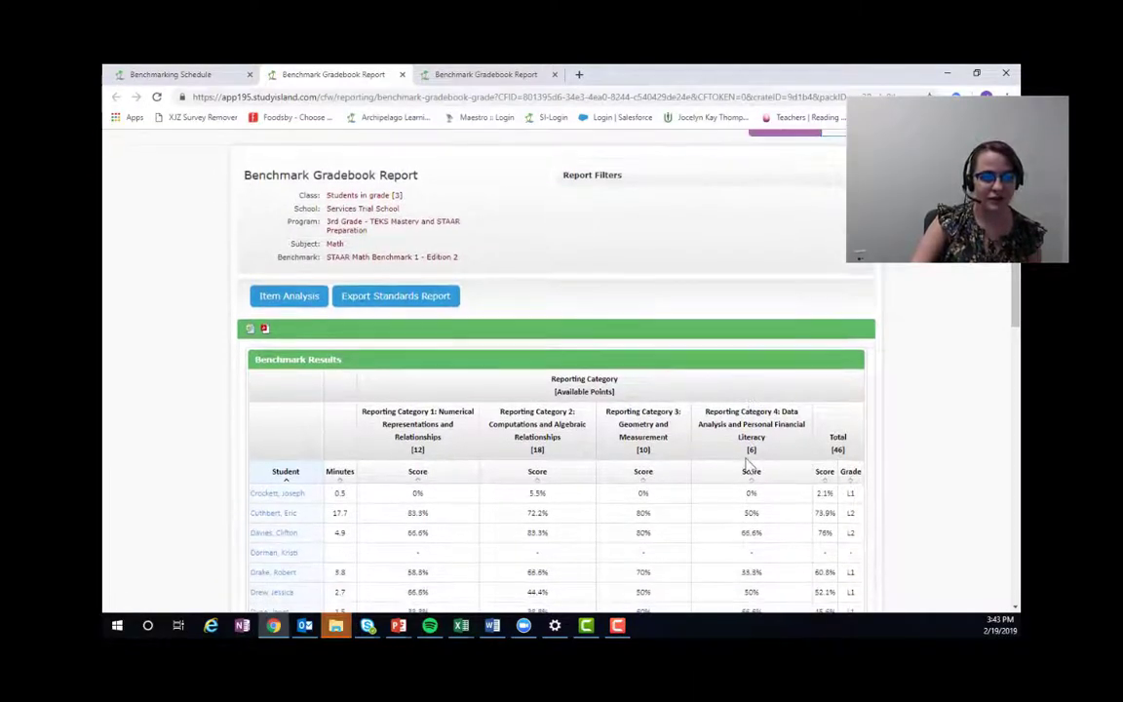
scroll(749, 464, down, 1)
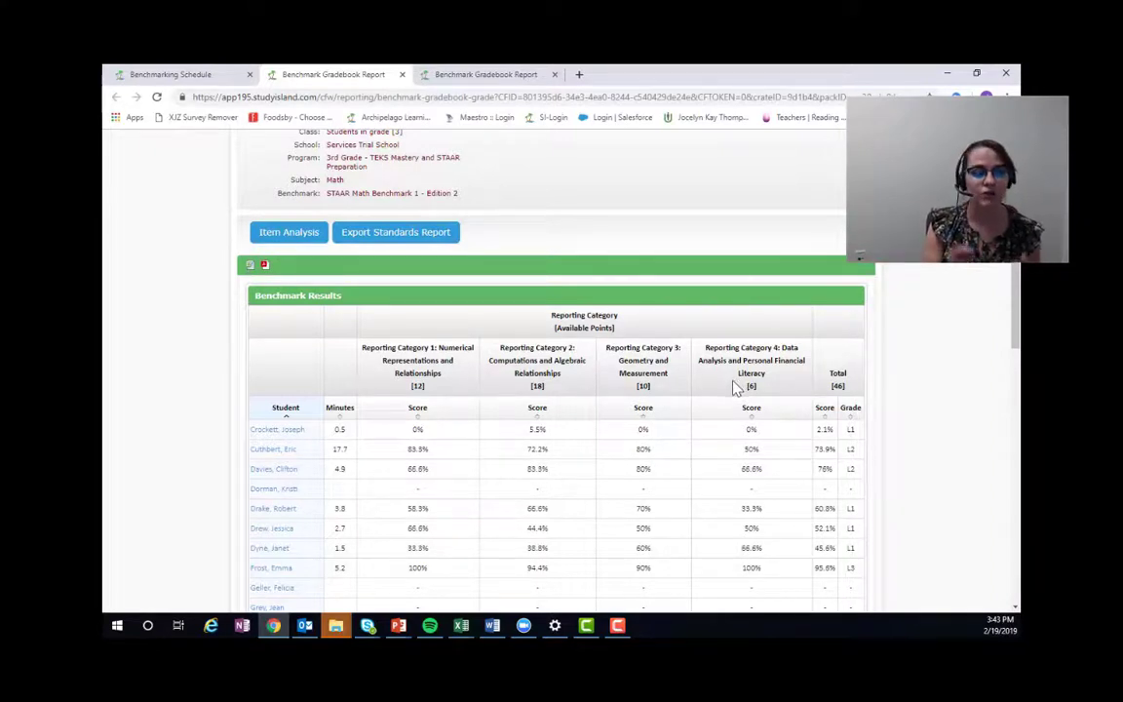
Open the Benchmarking Report settings under School Reports and expand the Report Format list.
click(138, 78)
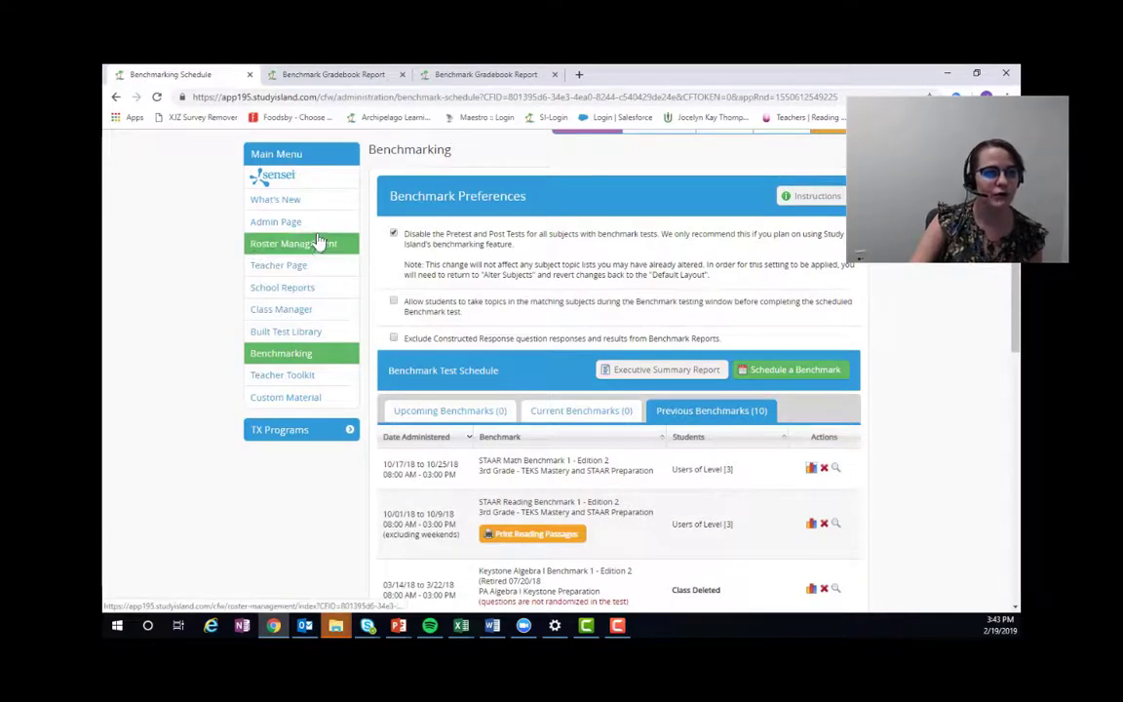
click(310, 294)
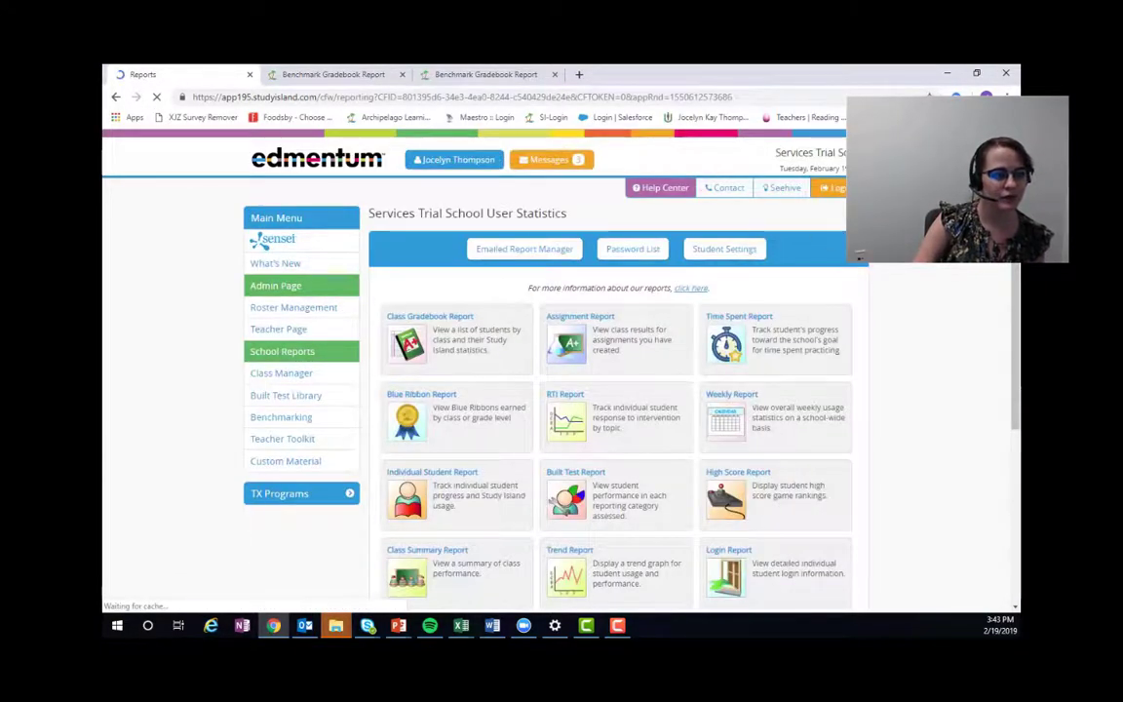
scroll(953, 364, down, 4)
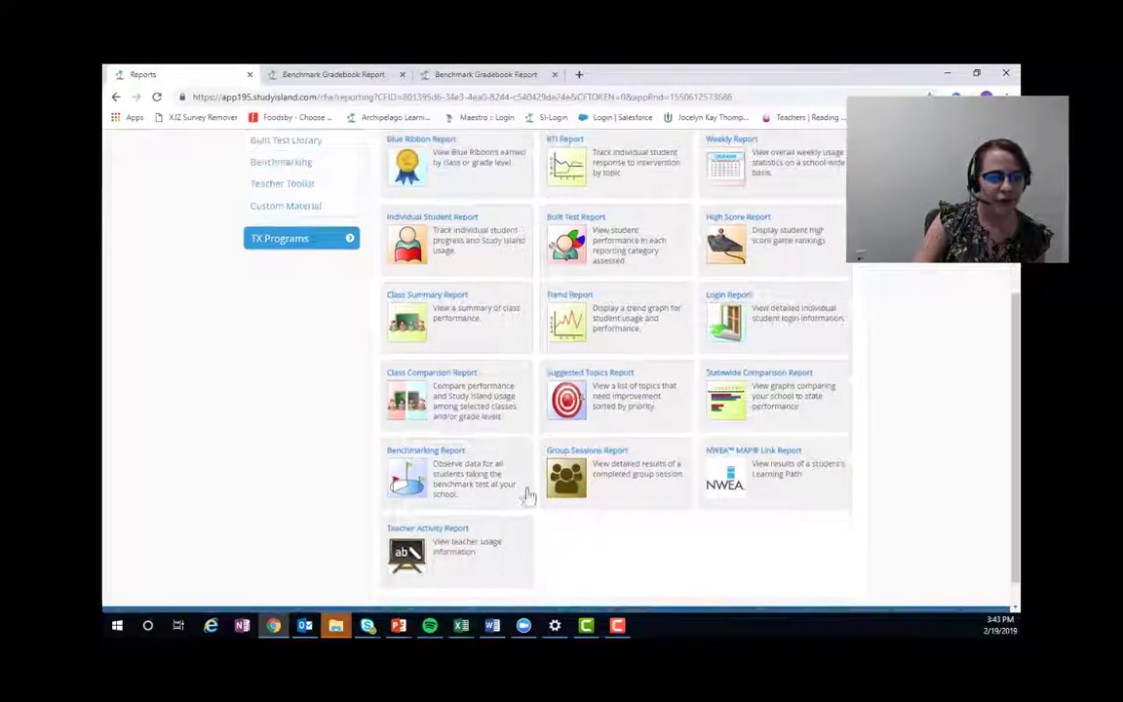
click(451, 485)
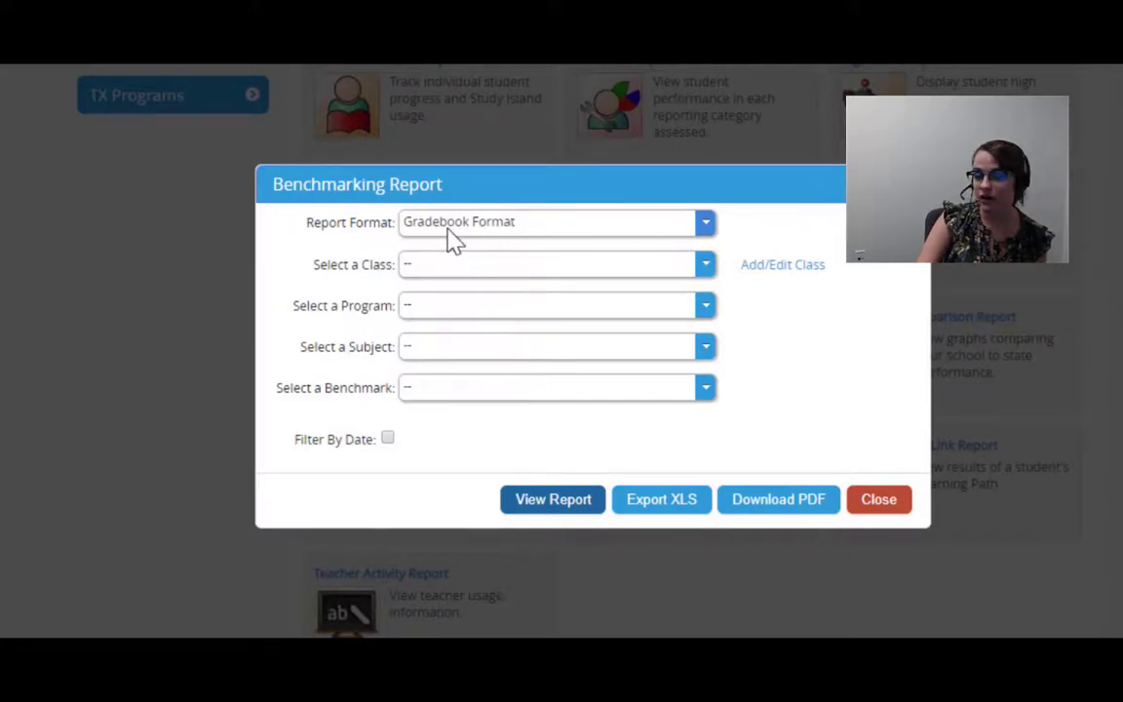
click(506, 224)
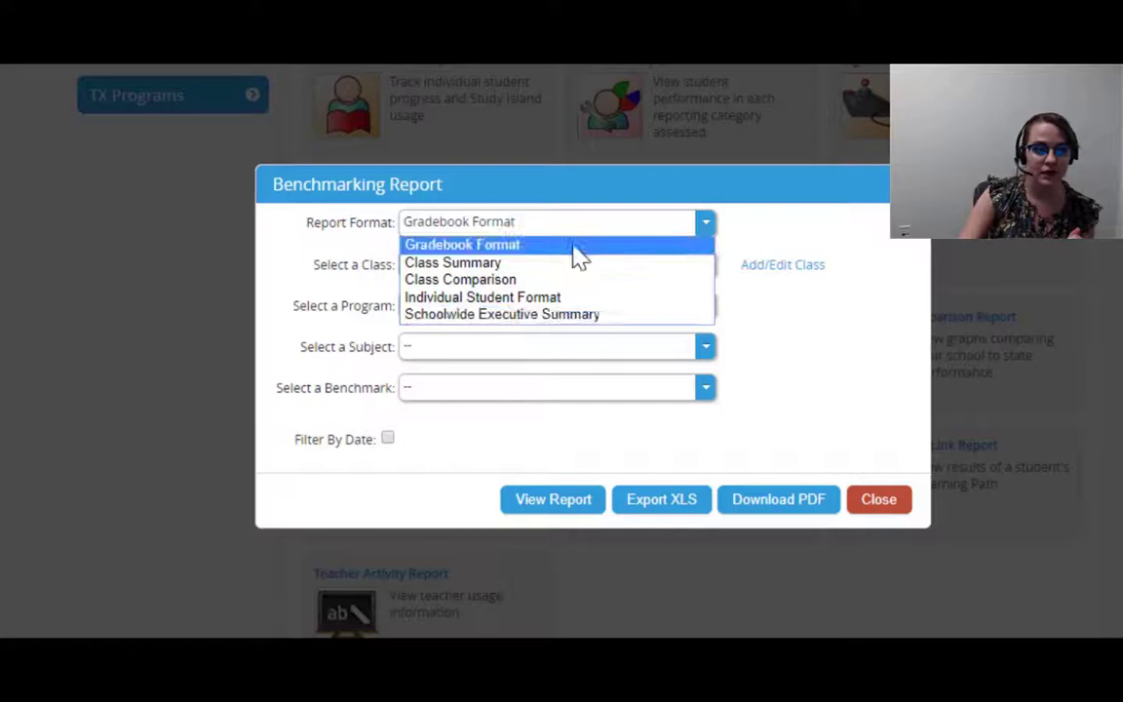
click(536, 246)
click(495, 266)
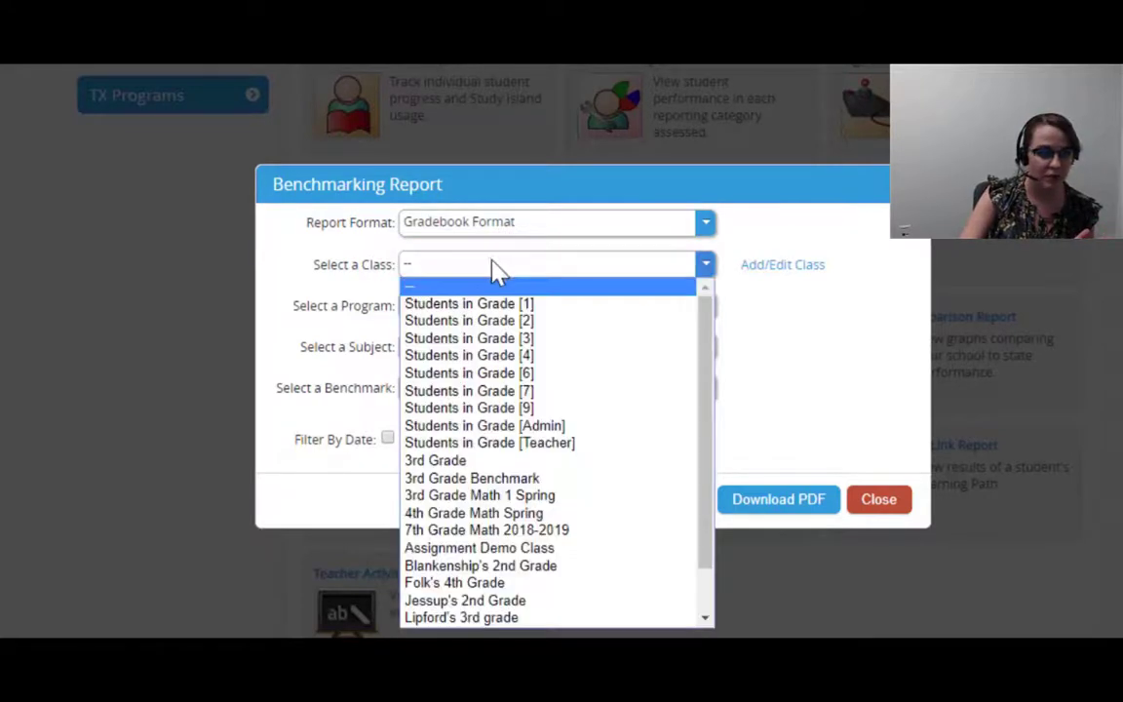
click(499, 340)
click(494, 308)
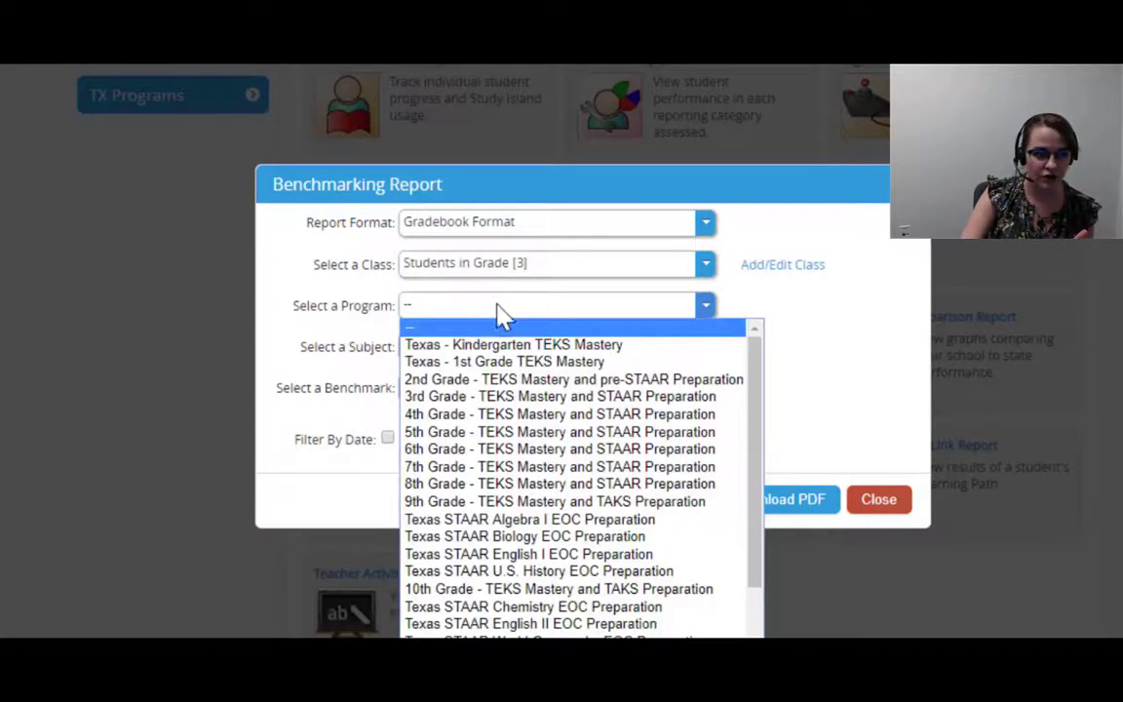
click(501, 397)
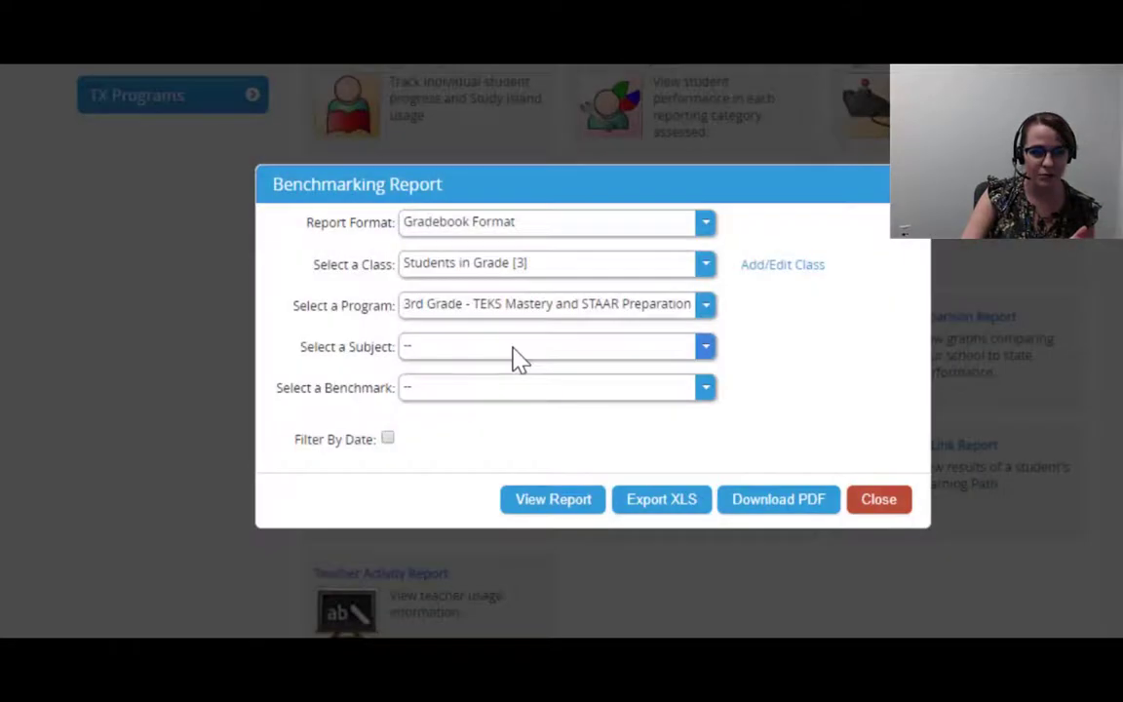
click(514, 354)
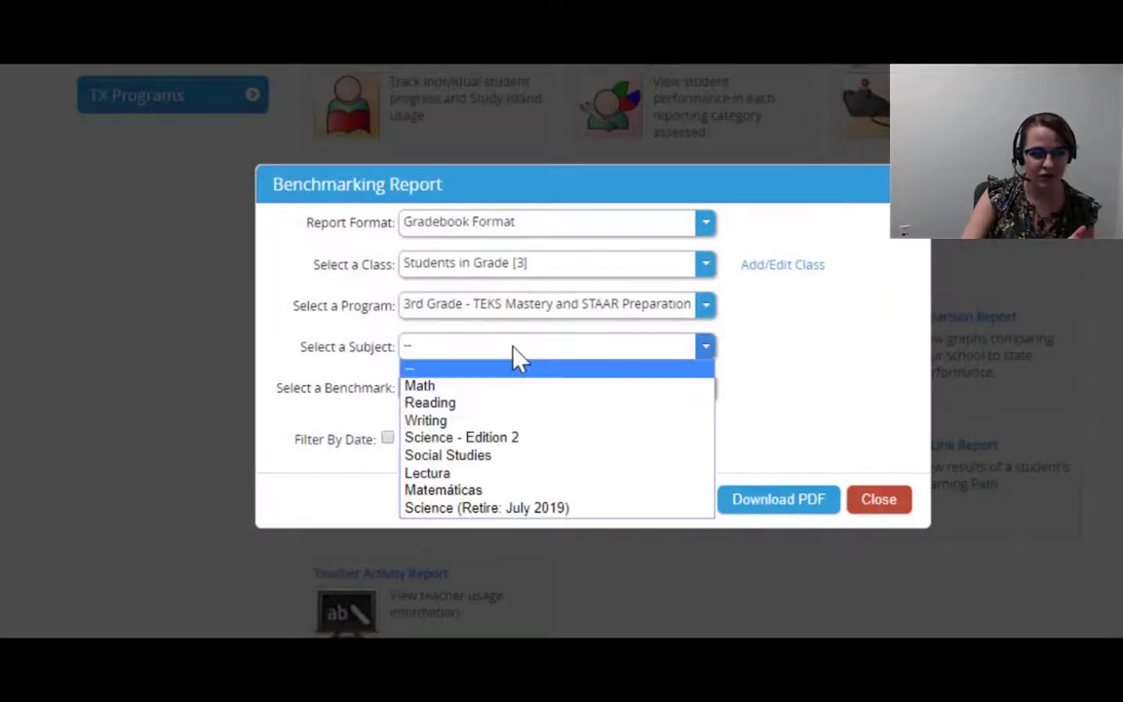
click(470, 390)
click(488, 393)
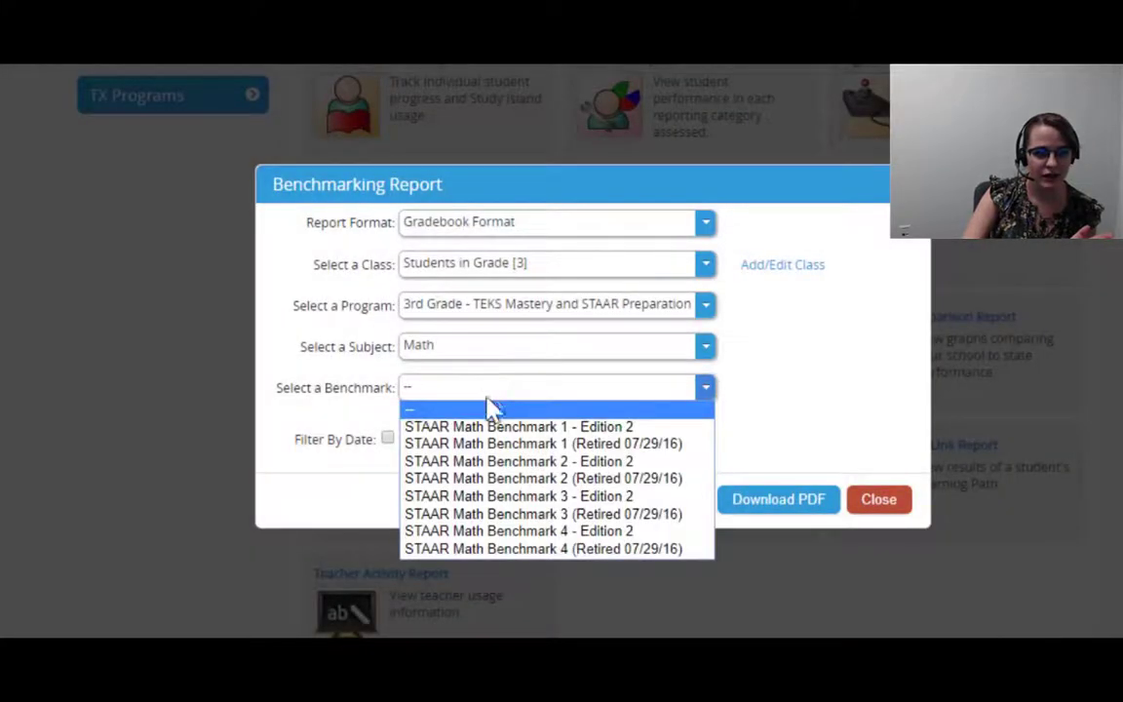
click(489, 429)
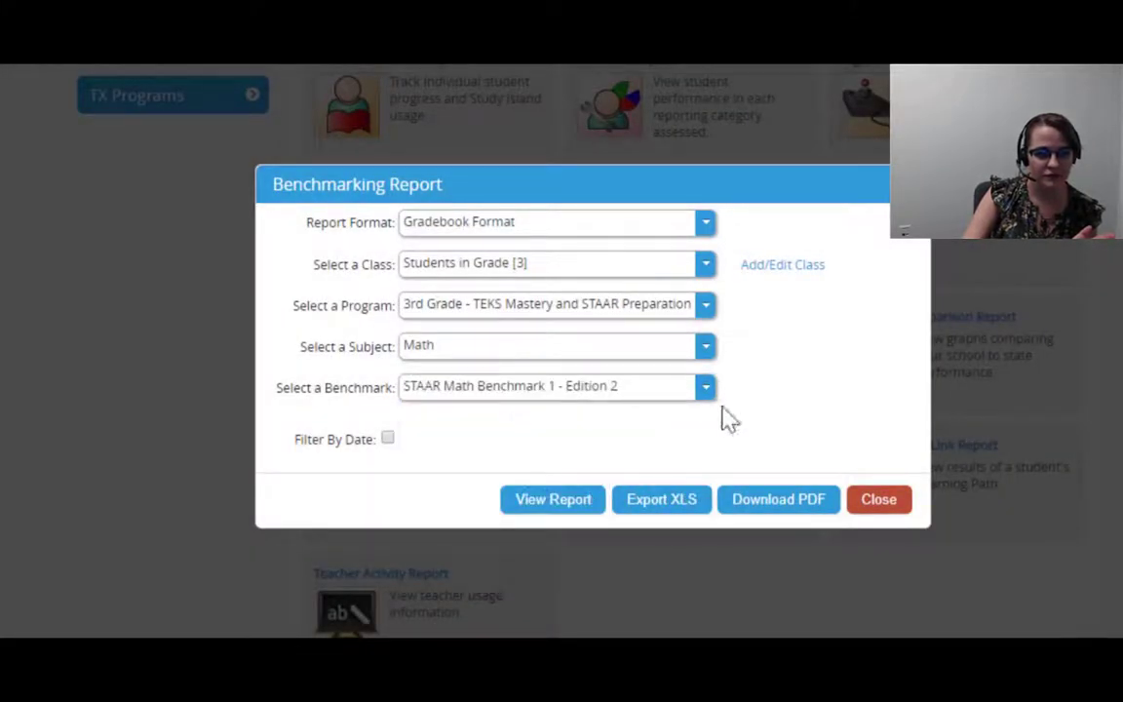
click(576, 517)
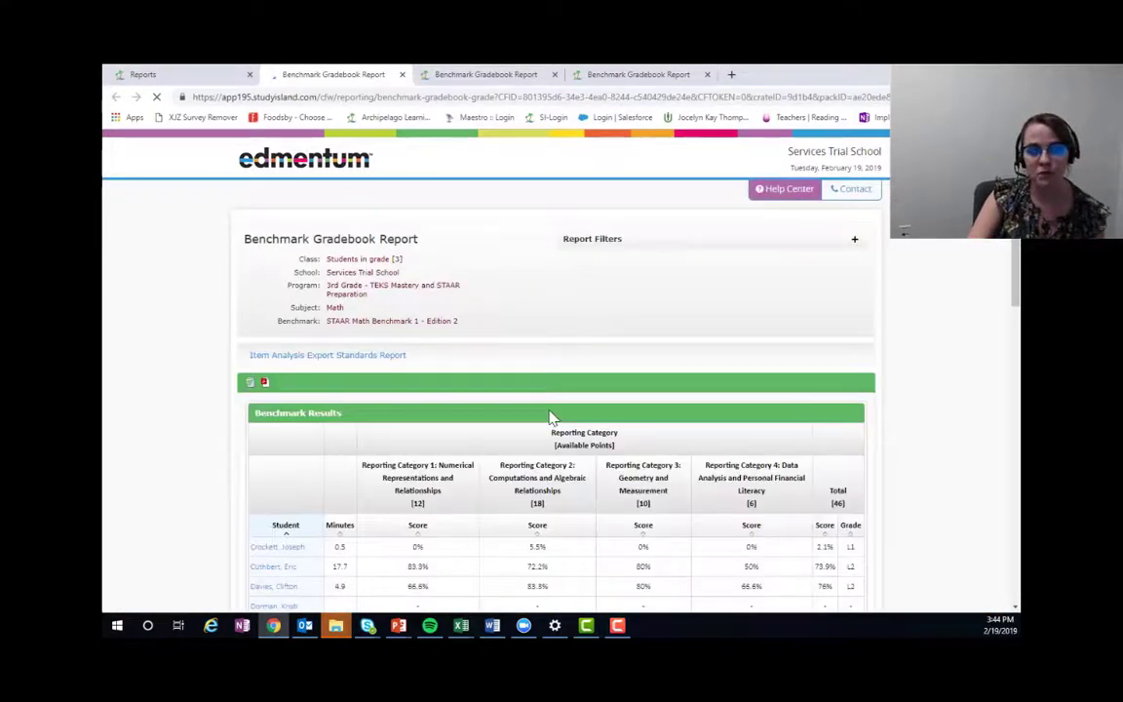
scroll(551, 418, down, 3)
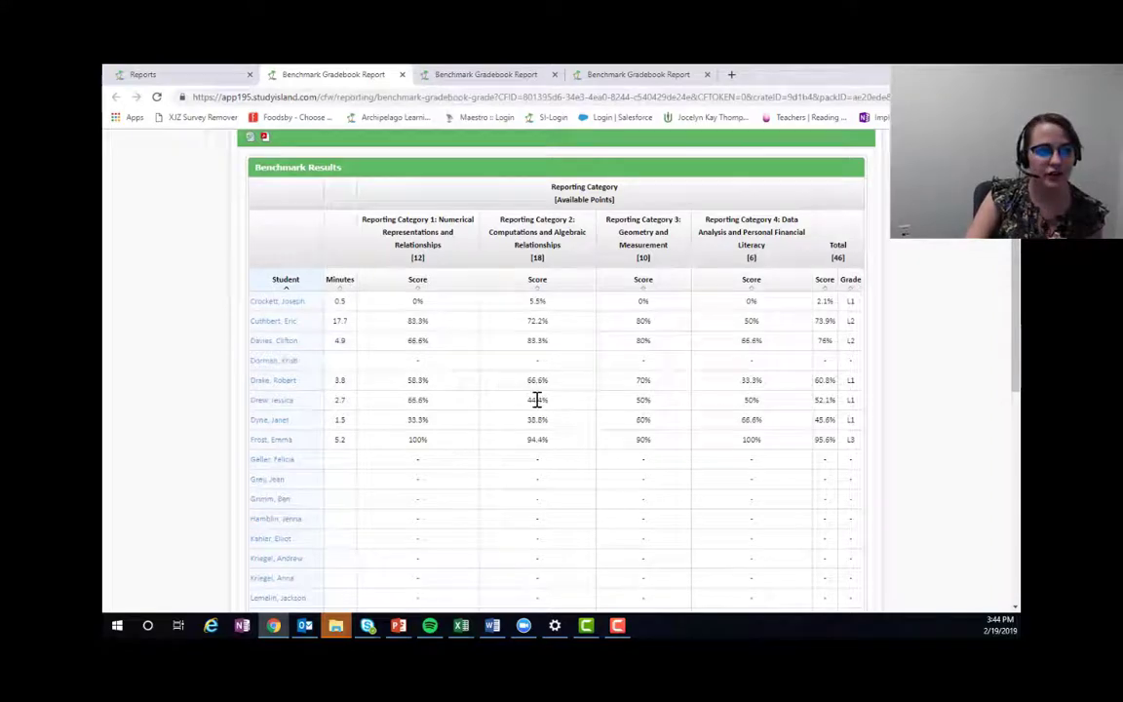
scroll(537, 400, up, 2)
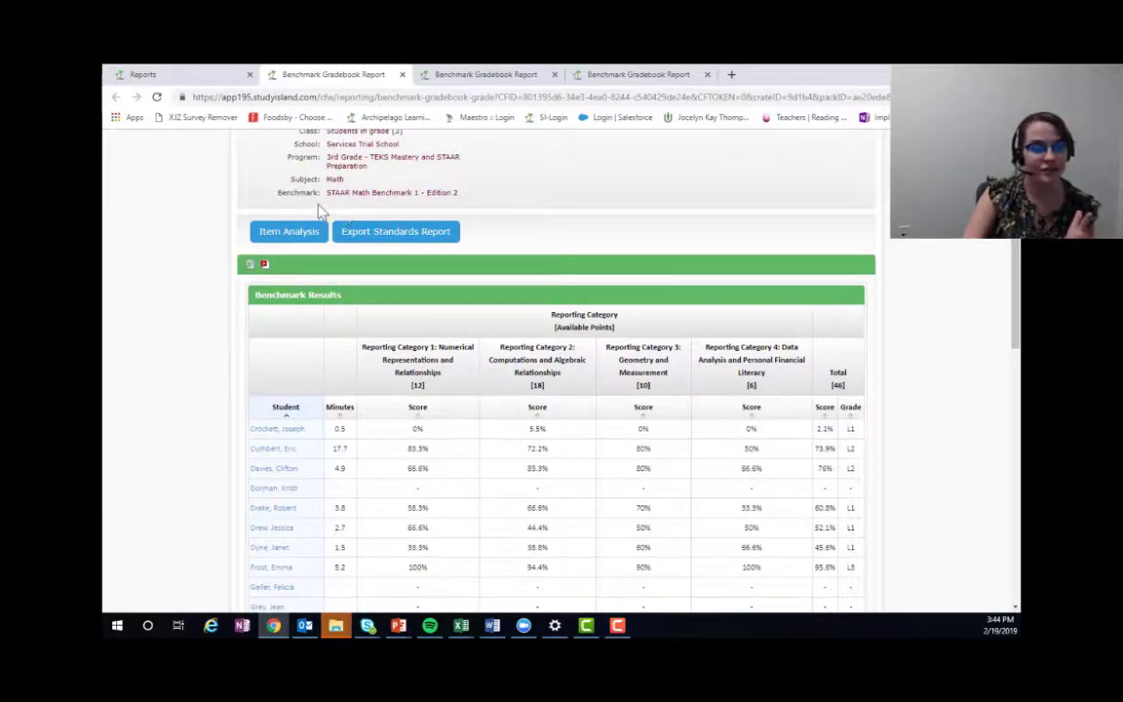
Review the benchmark's item analysis and question 1's results showing which students missed it.
click(295, 233)
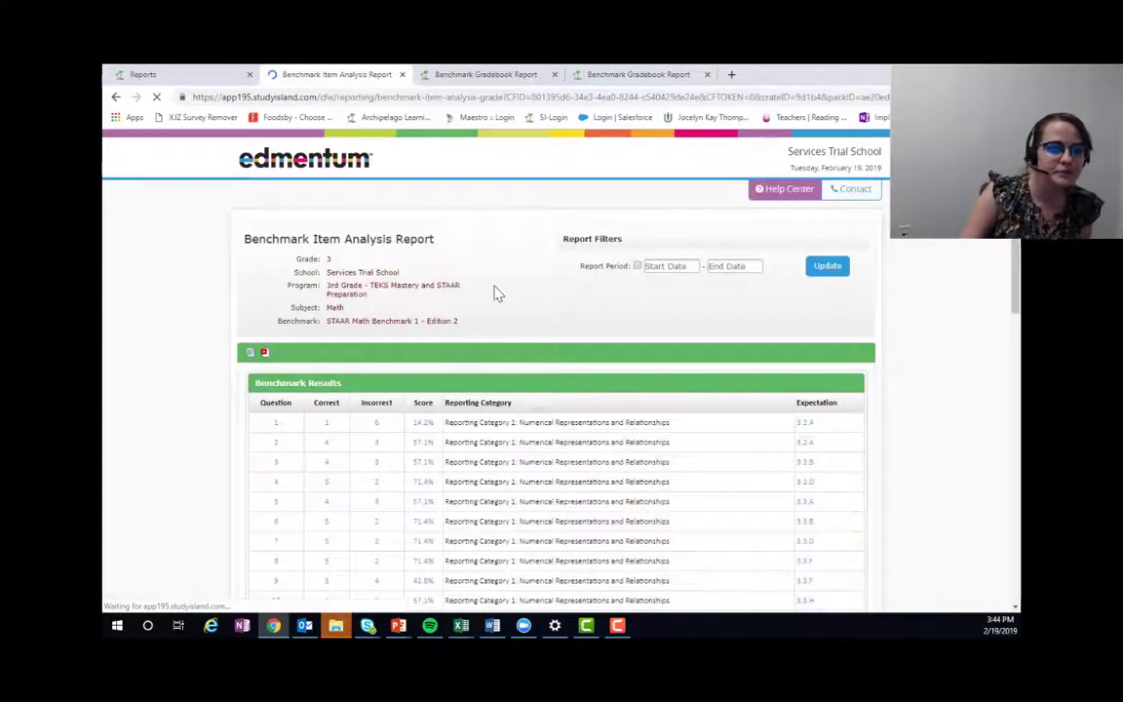
scroll(436, 273, down, 3)
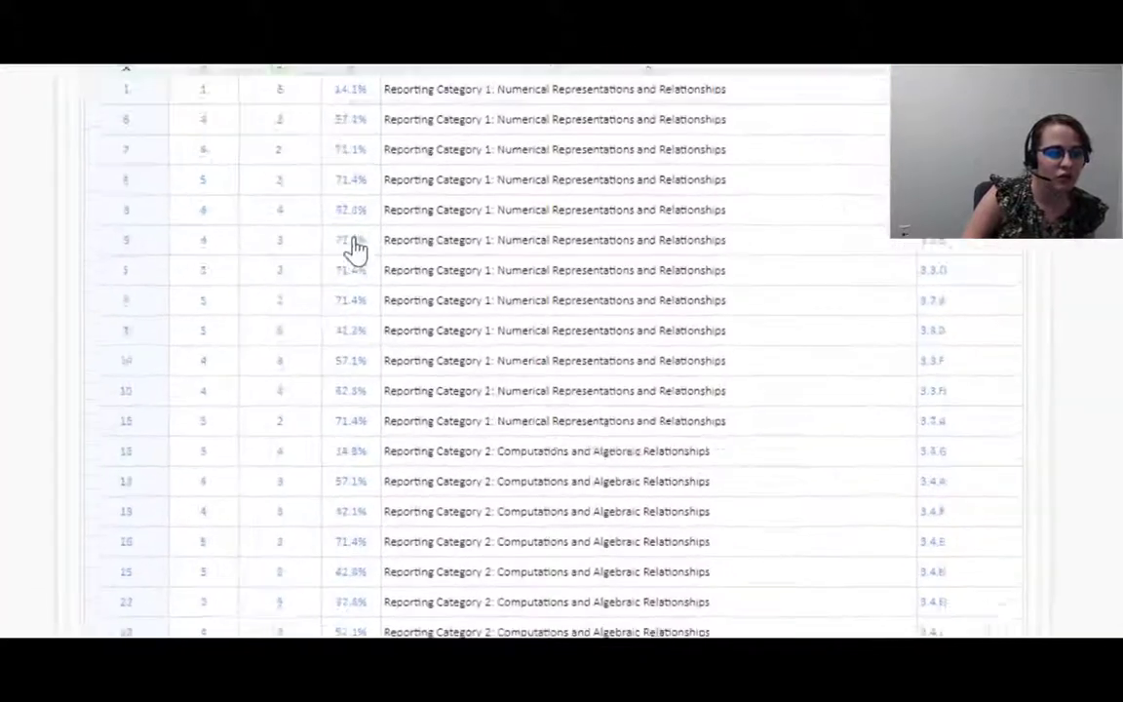
scroll(339, 237, up, 10)
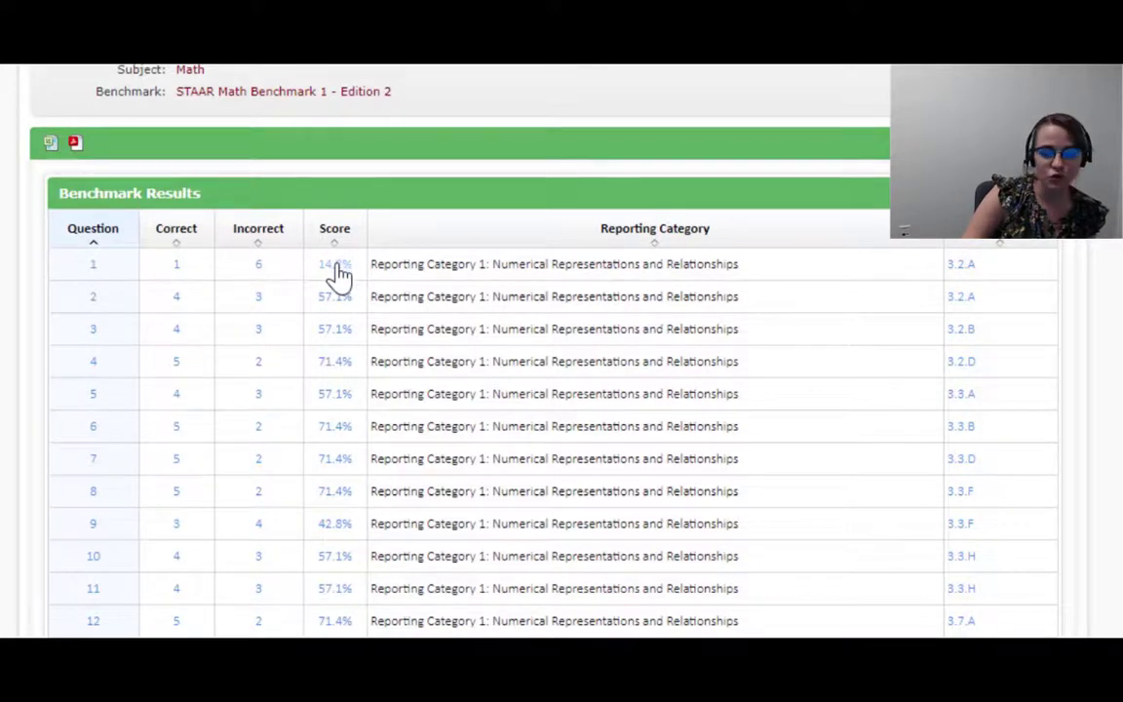
click(95, 273)
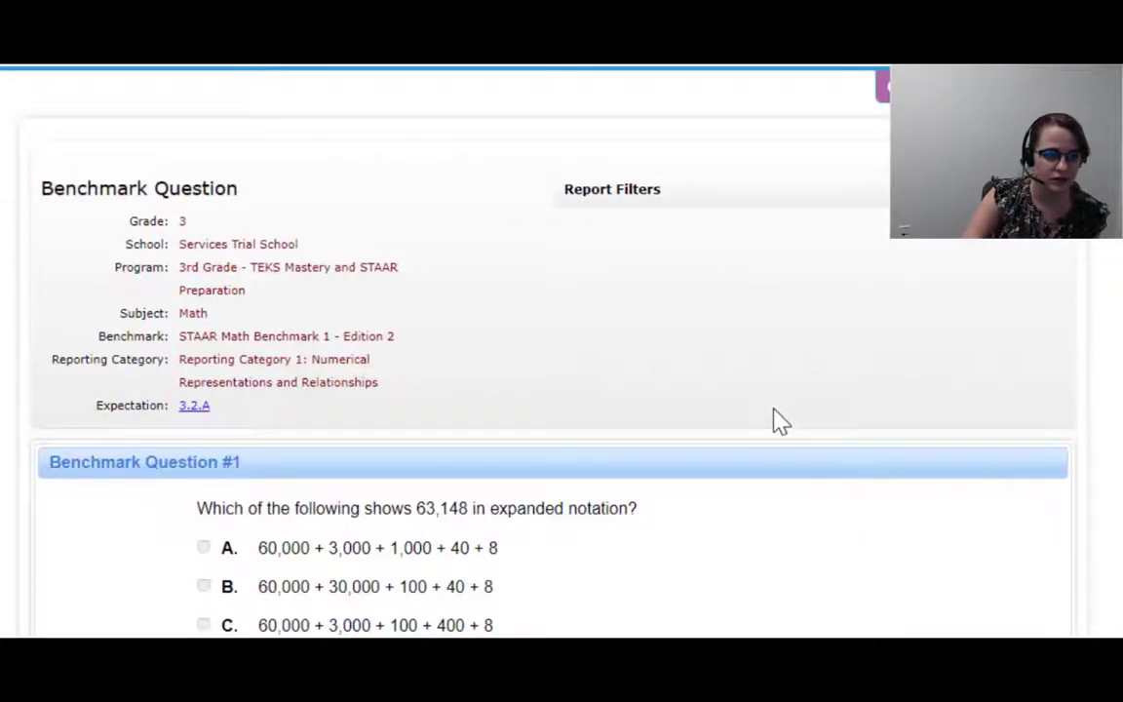
scroll(776, 422, down, 3)
scroll(776, 421, down, 1)
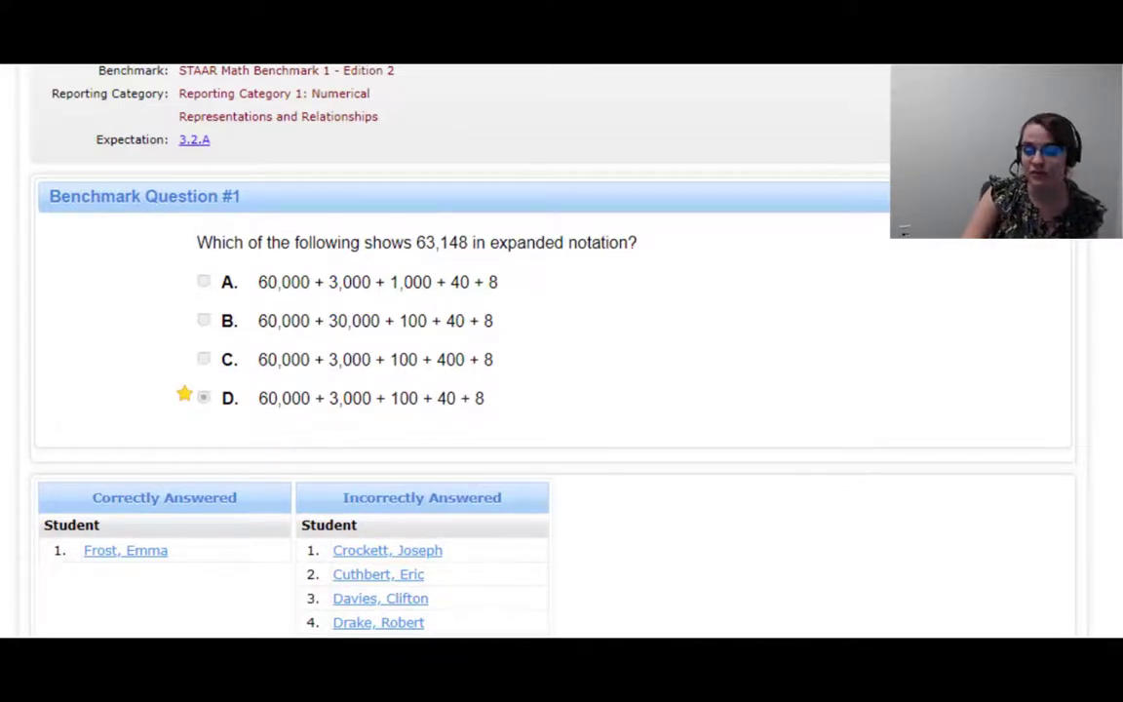
Return to the gradebook report and export the standards report as an .xls spreadsheet.
key(alt+Left)
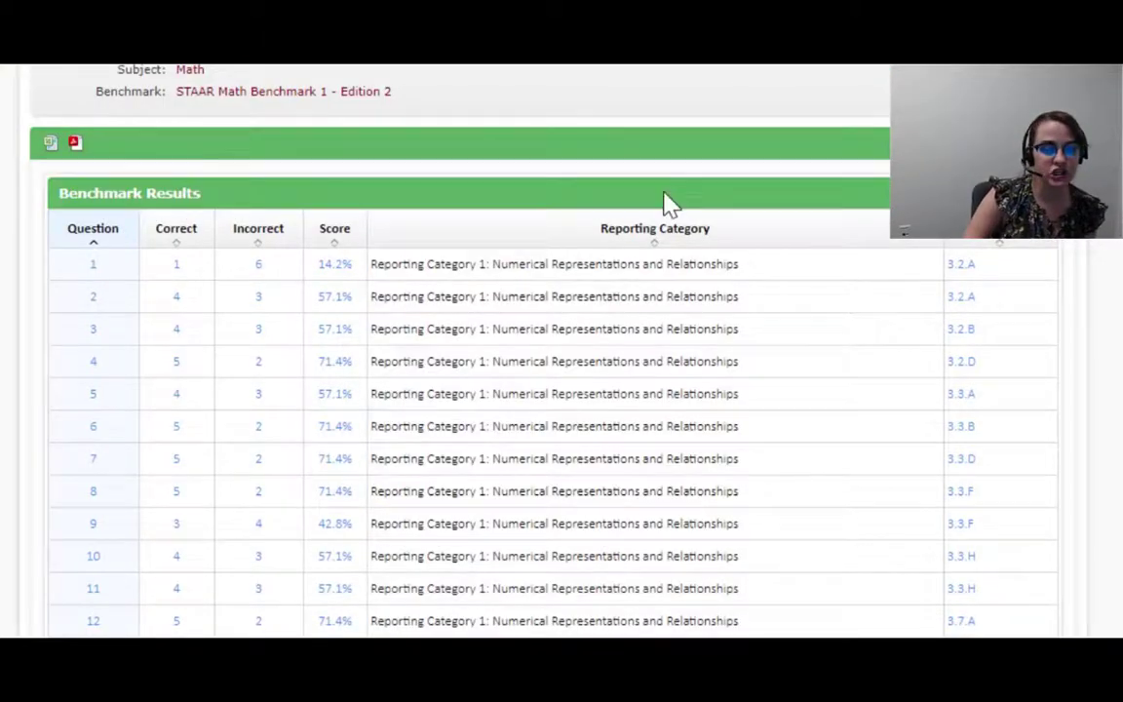
scroll(661, 207, down, 10)
scroll(662, 207, down, 2)
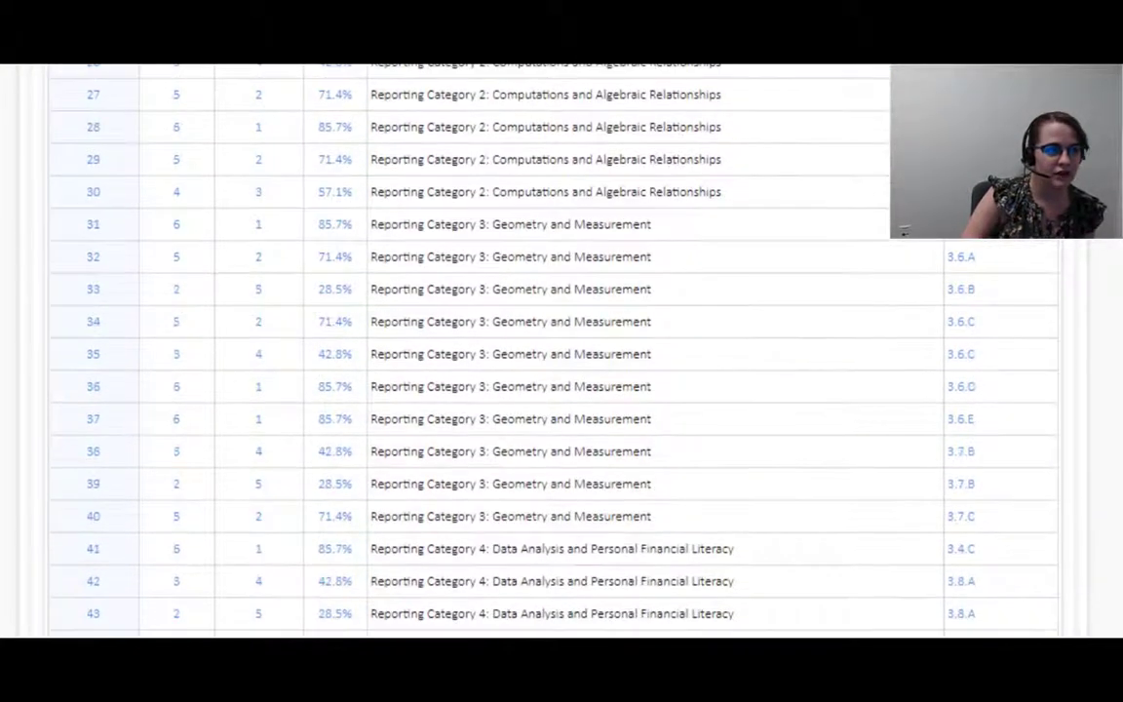
key(alt+Left)
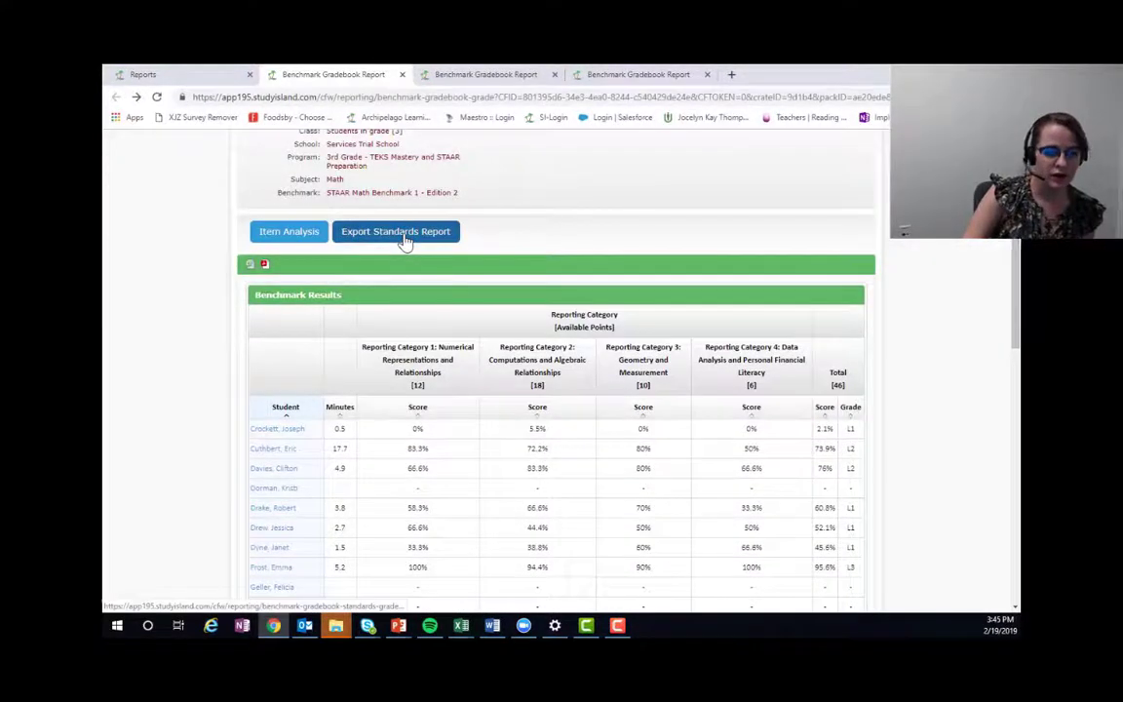
click(405, 242)
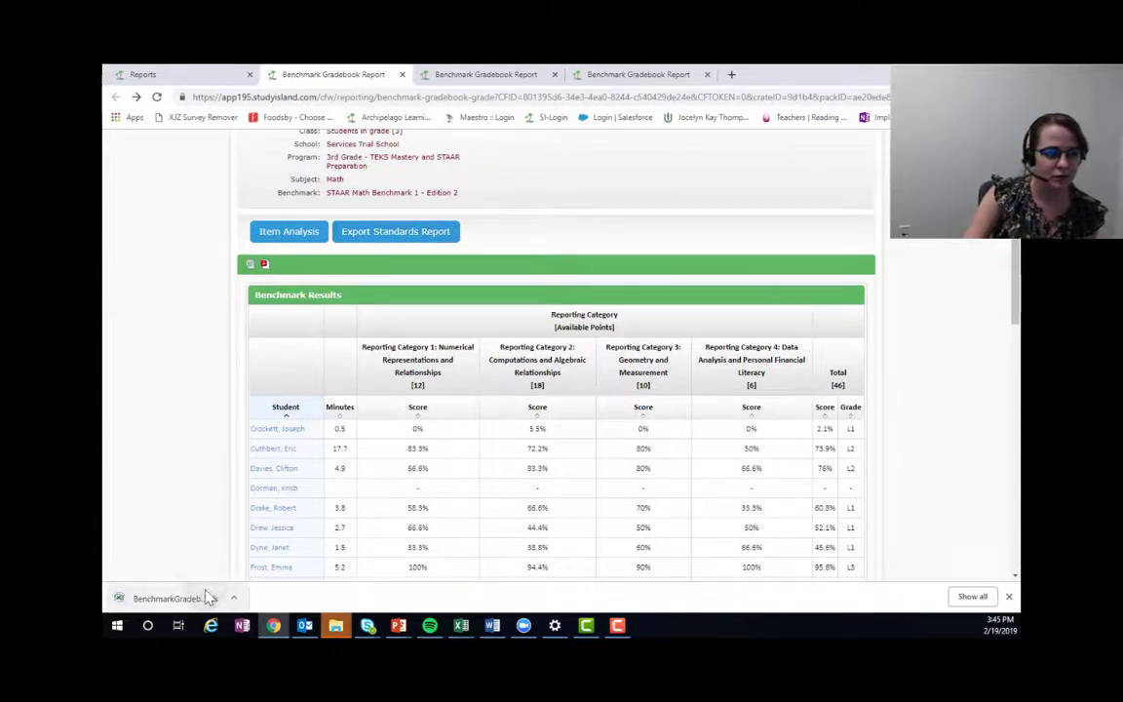
Open the BenchmarkGradebook .xls in Excel, scan the per-standard point columns, and return to Chrome.
click(167, 598)
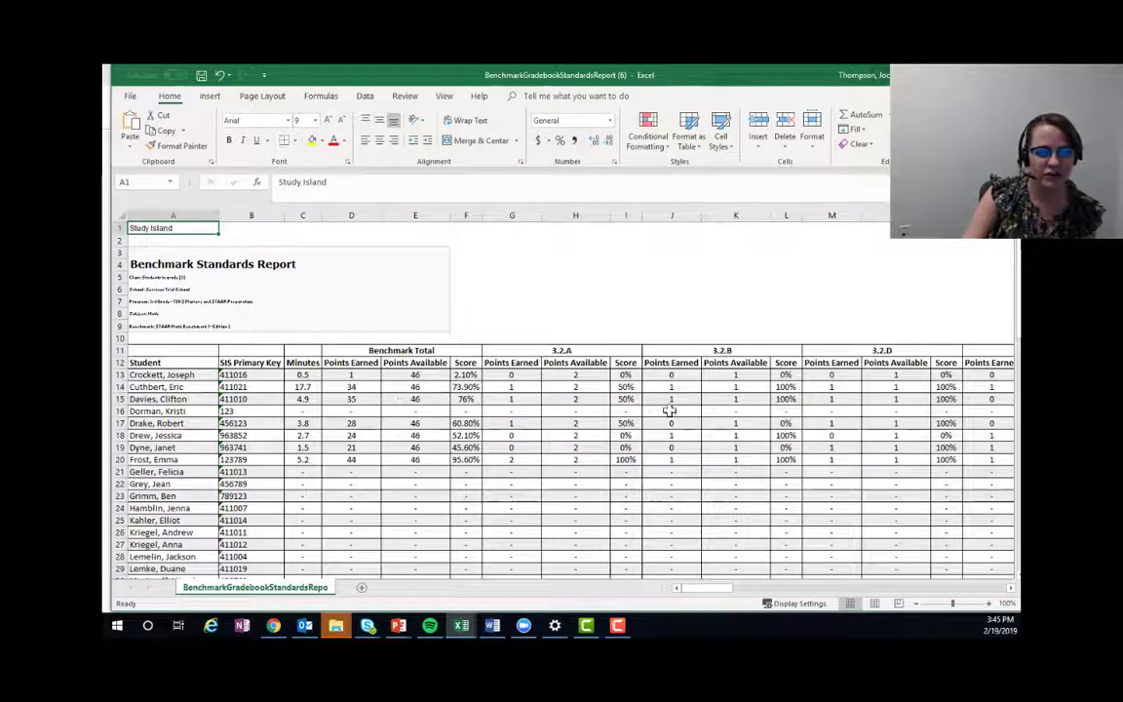
drag(720, 588, 822, 561)
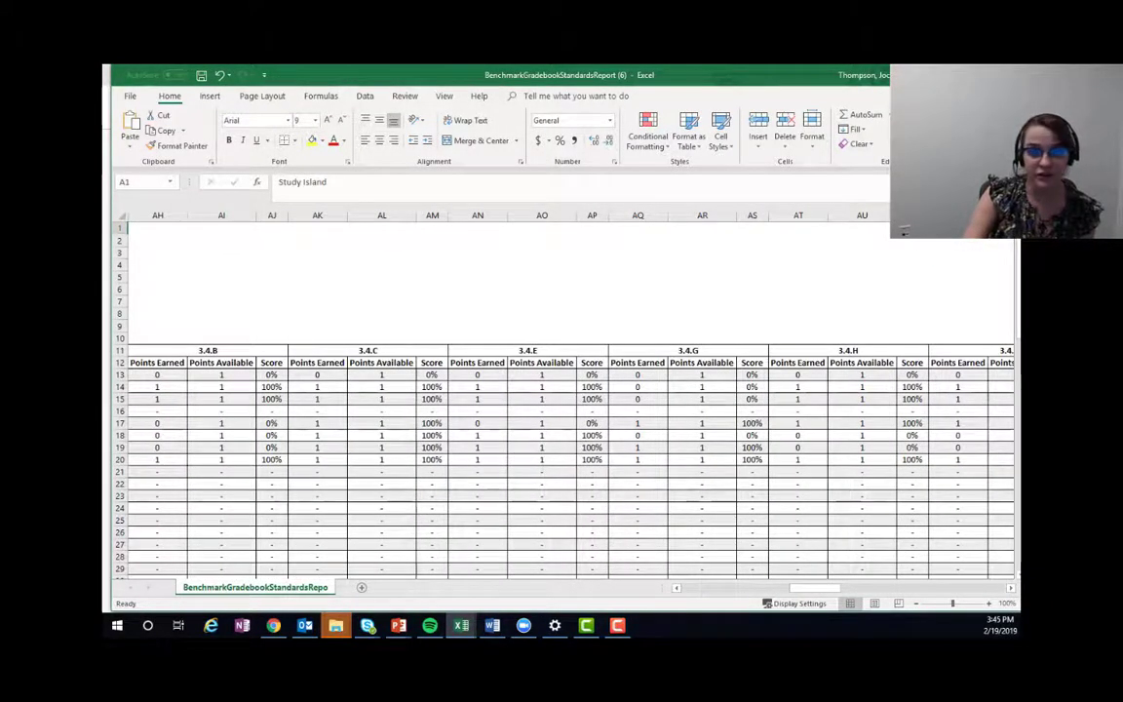
key(alt+Tab)
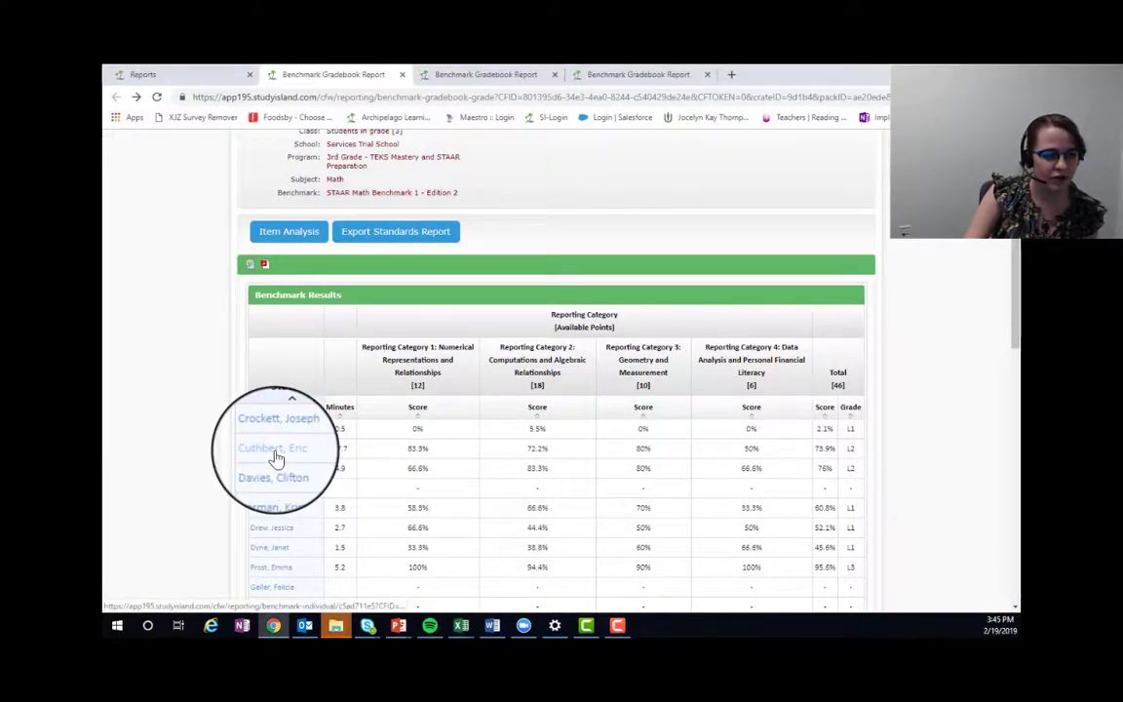
Open the second student's Benchmark Individual Report and bring up the questions that student missed.
click(277, 455)
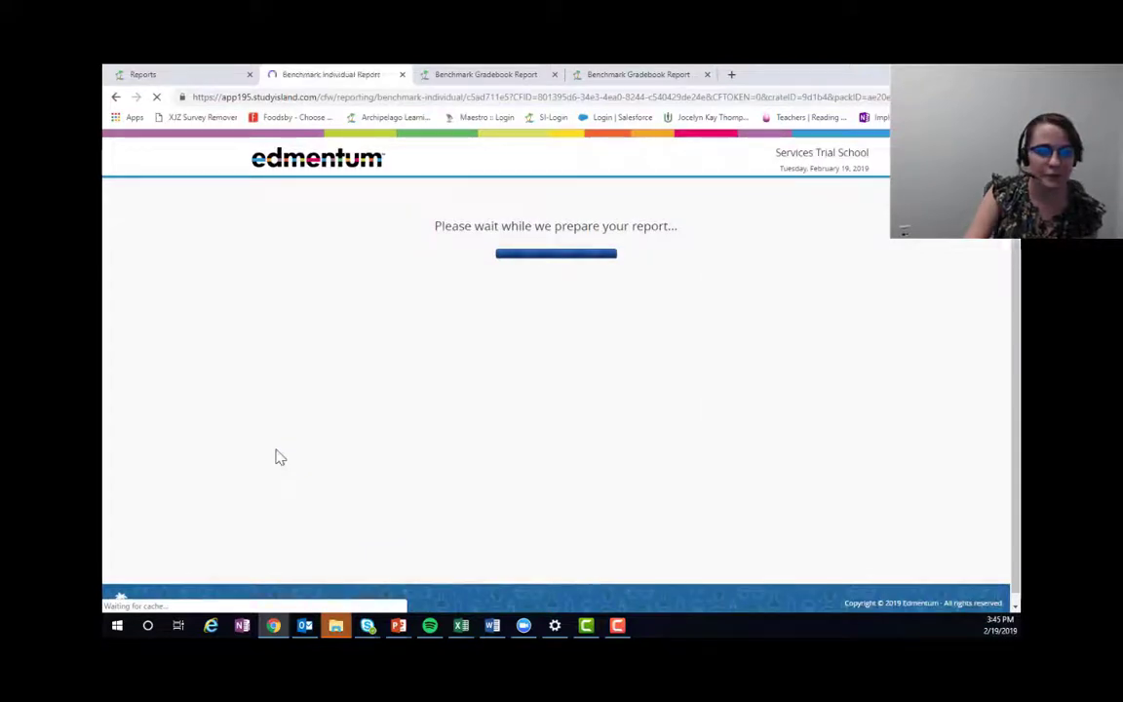
scroll(410, 371, down, 1)
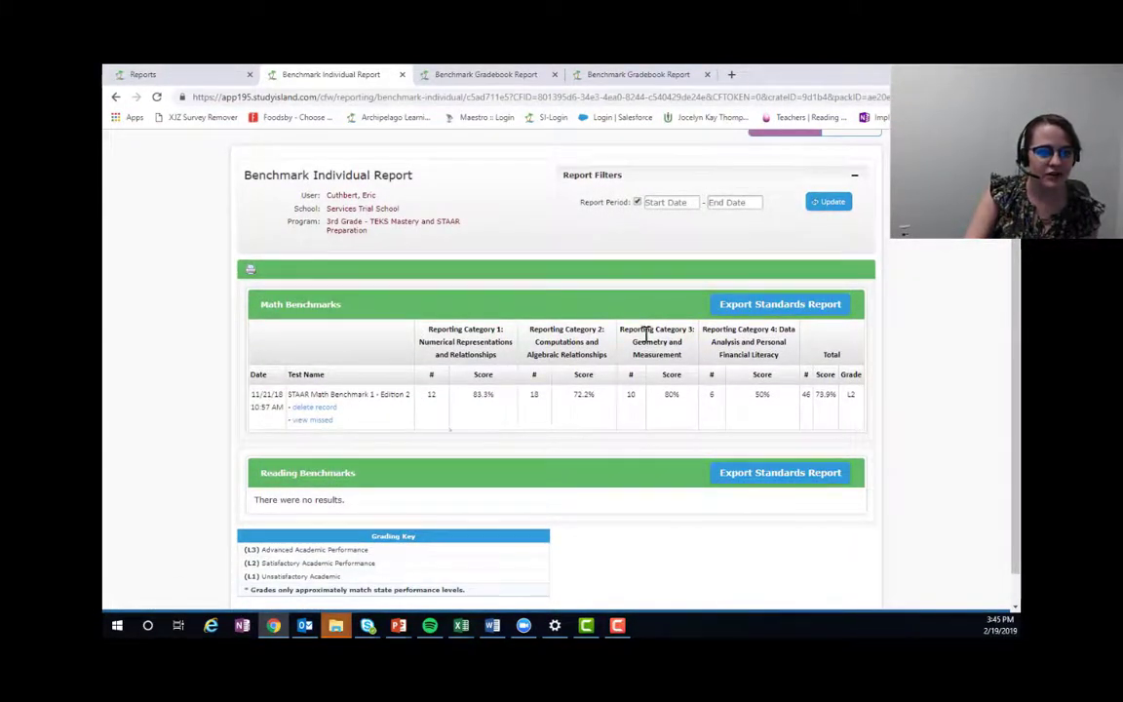
drag(590, 468, 551, 466)
click(310, 422)
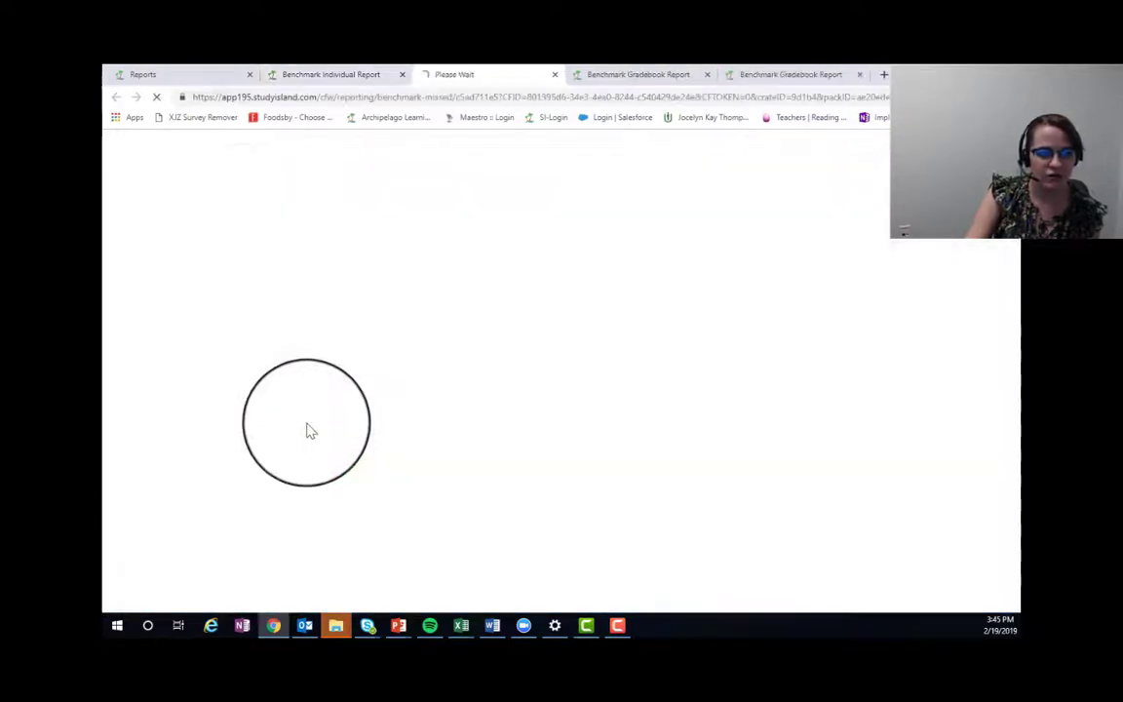